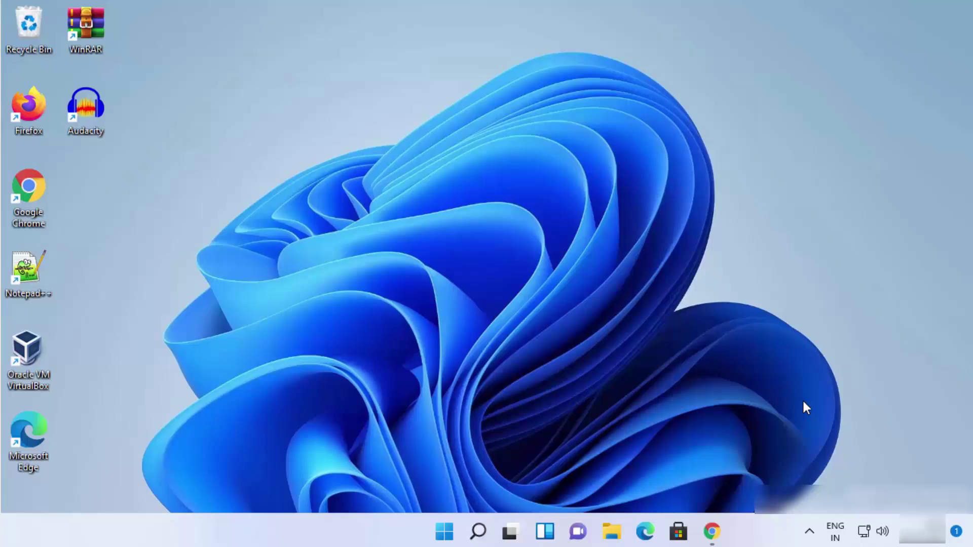
Review Google's DNS values 8.8.8.8 and 8.8.4.4 in the browser, then minimize it.
left_click(712, 531)
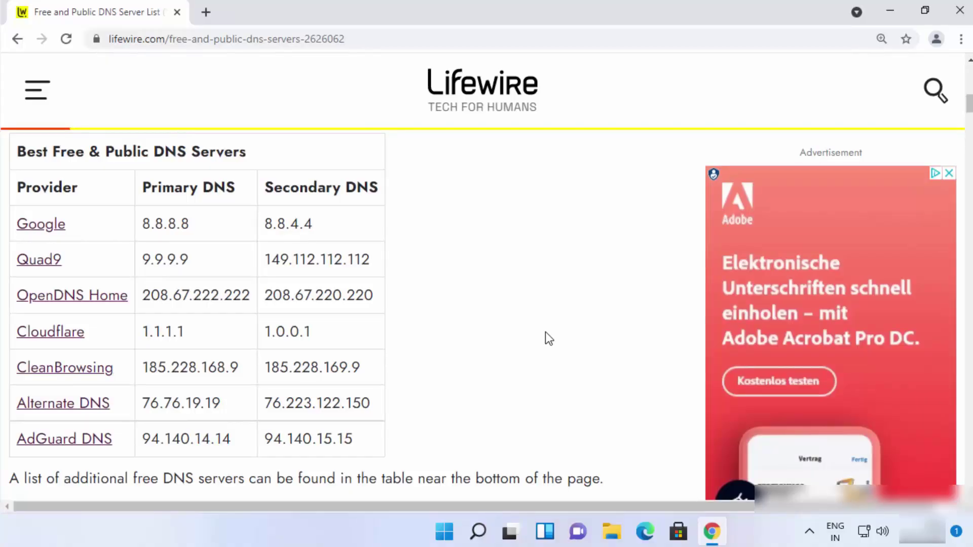
left_click(393, 40)
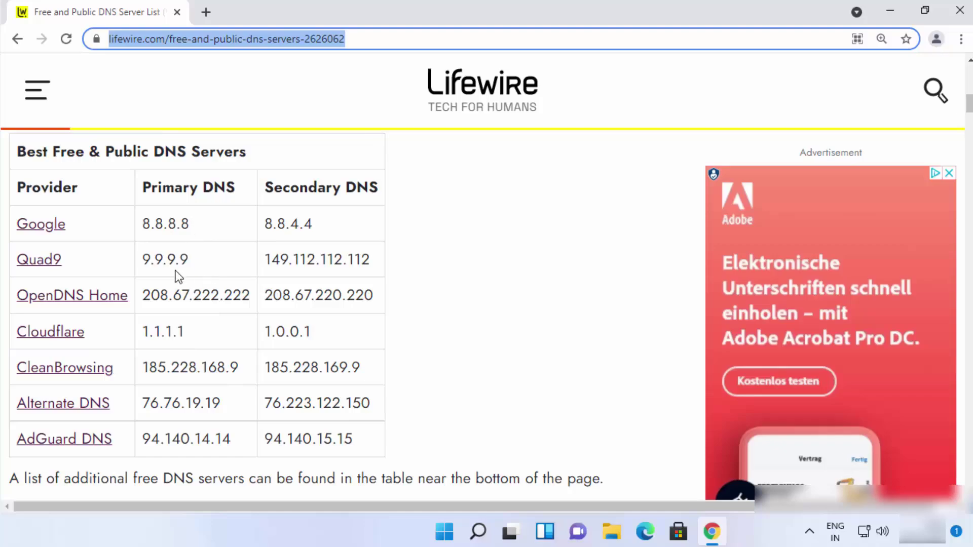
left_click(57, 327)
left_click_drag(143, 223, 197, 229)
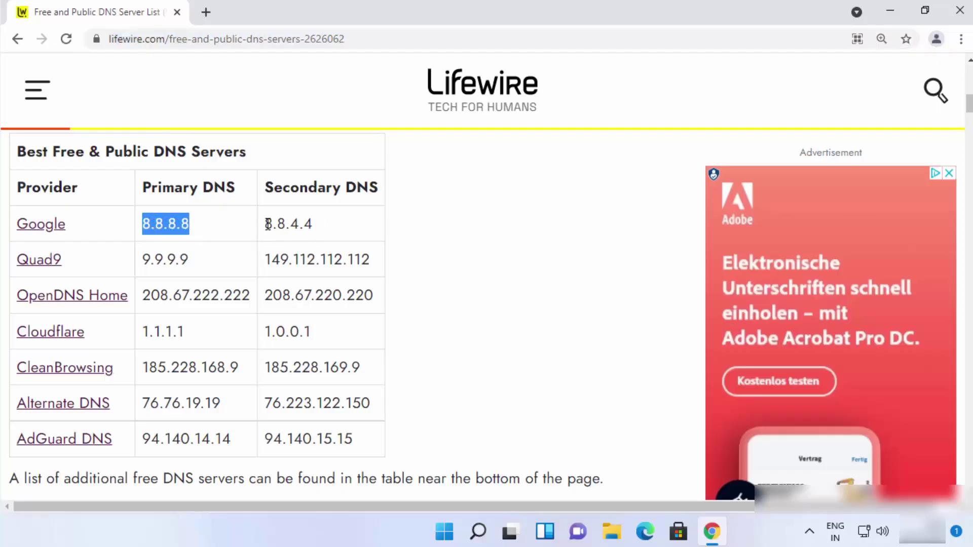
left_click_drag(265, 223, 314, 223)
left_click_drag(151, 223, 181, 224)
left_click(890, 10)
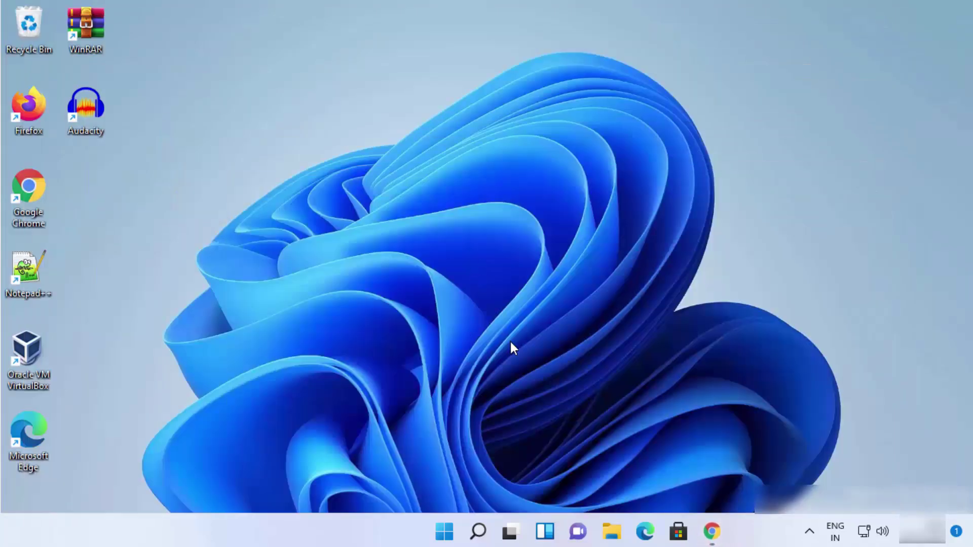
Open Control Panel in Category view and go to Network and Internet's Network and Sharing Center.
left_click(479, 532)
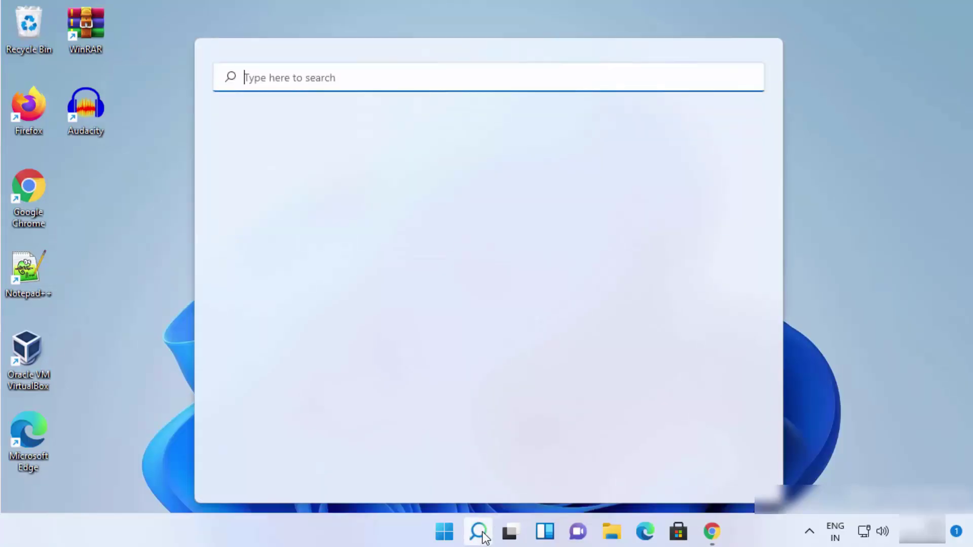
type("co")
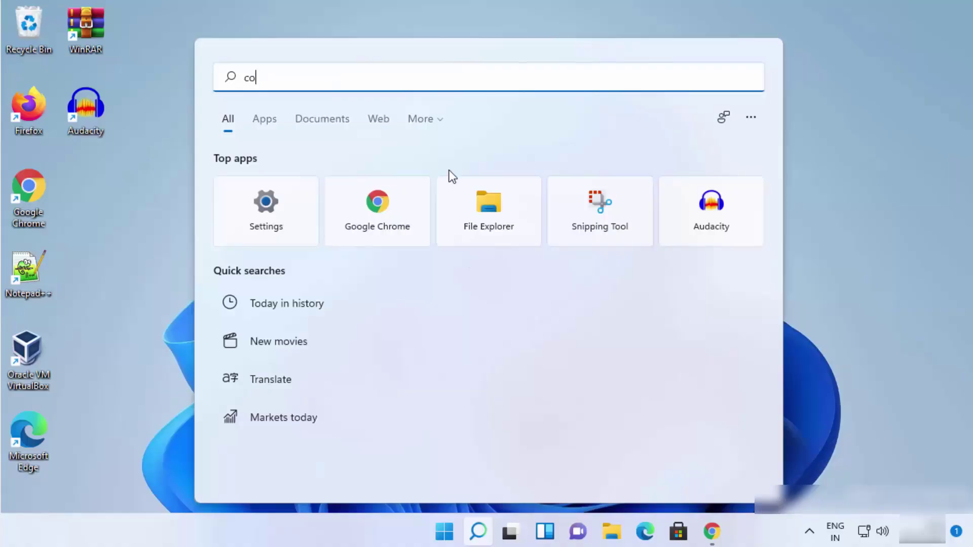
type("ntrol")
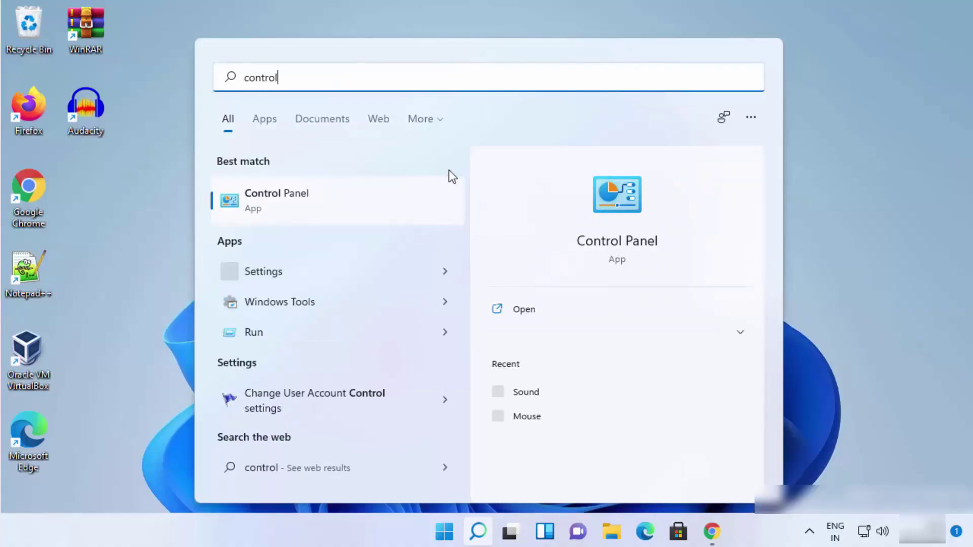
left_click(408, 202)
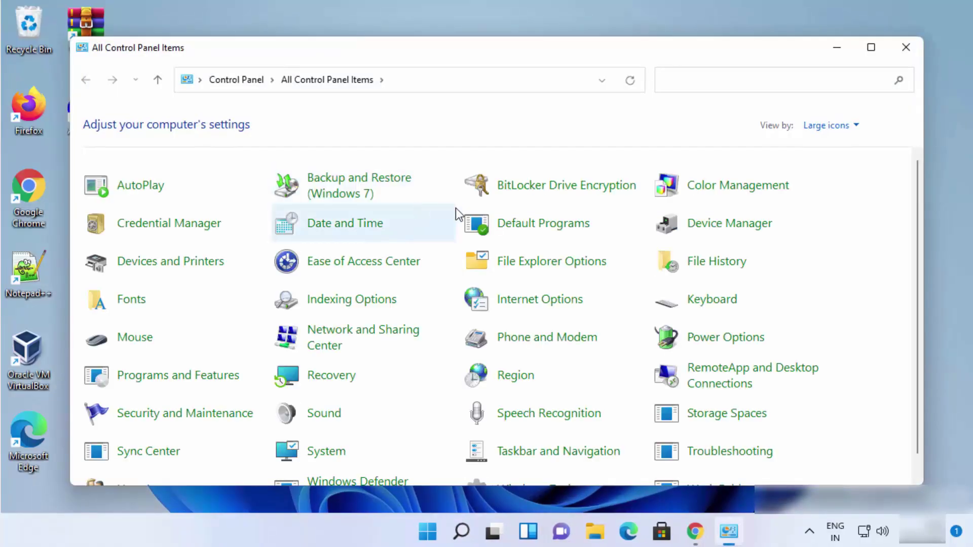
left_click(814, 130)
left_click(818, 146)
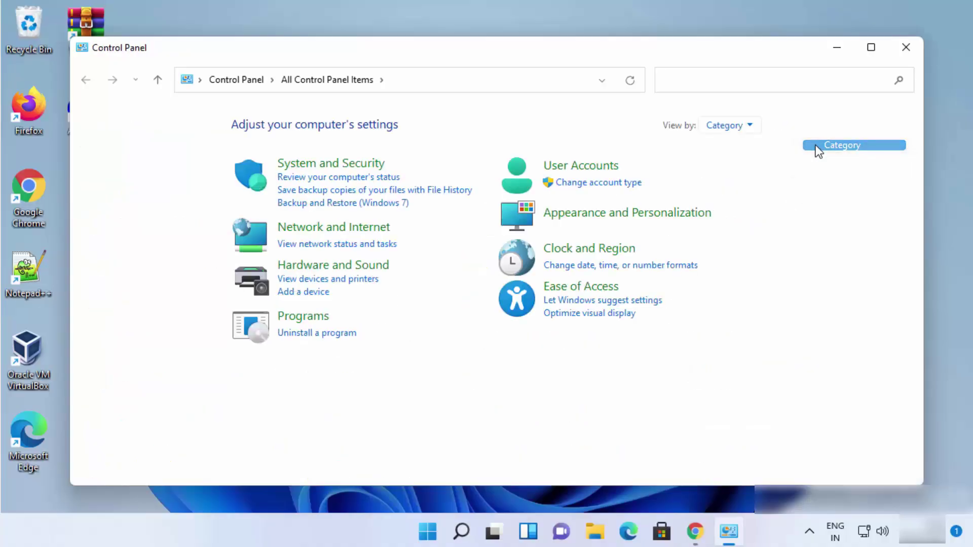
left_click(330, 231)
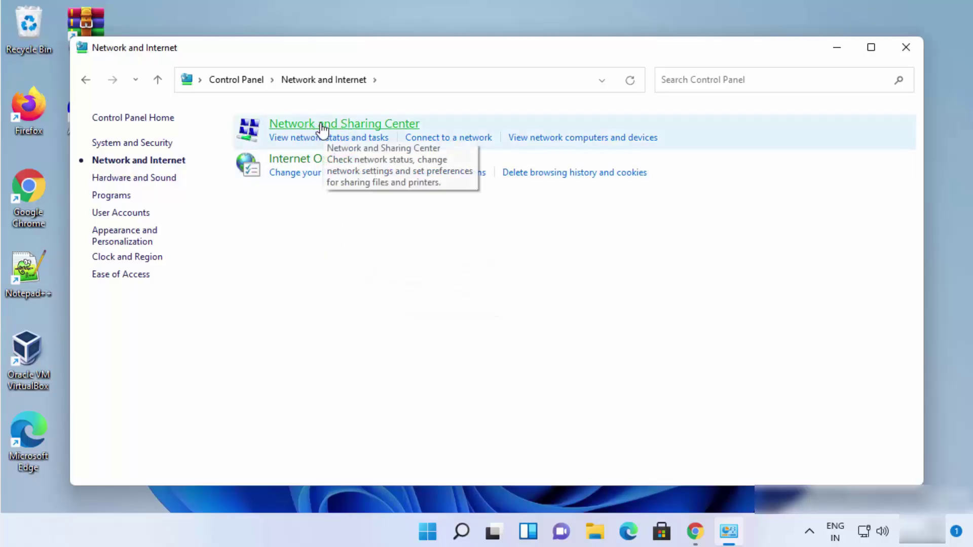
left_click(322, 128)
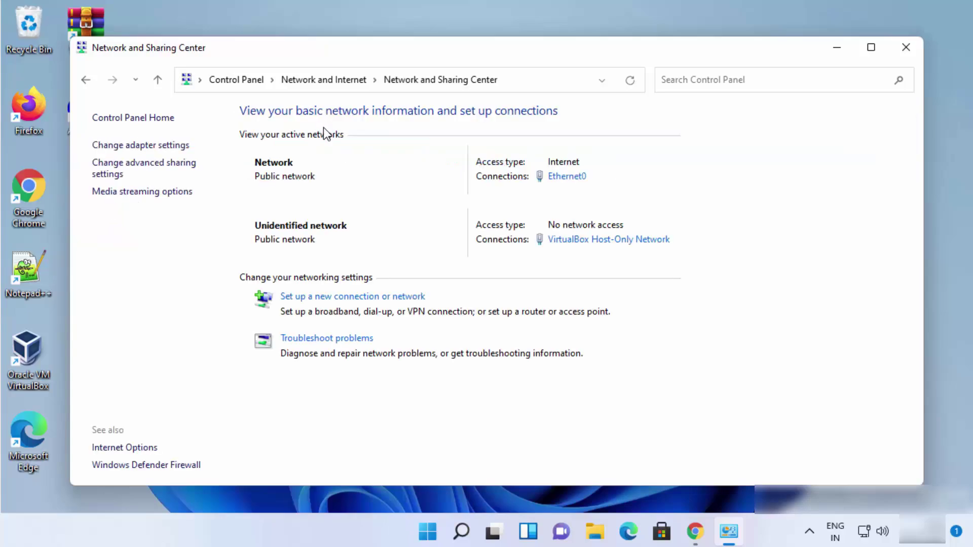
Open Ethernet0's TCP/IPv4 properties and select 'Use the following DNS server addresses'.
left_click(567, 178)
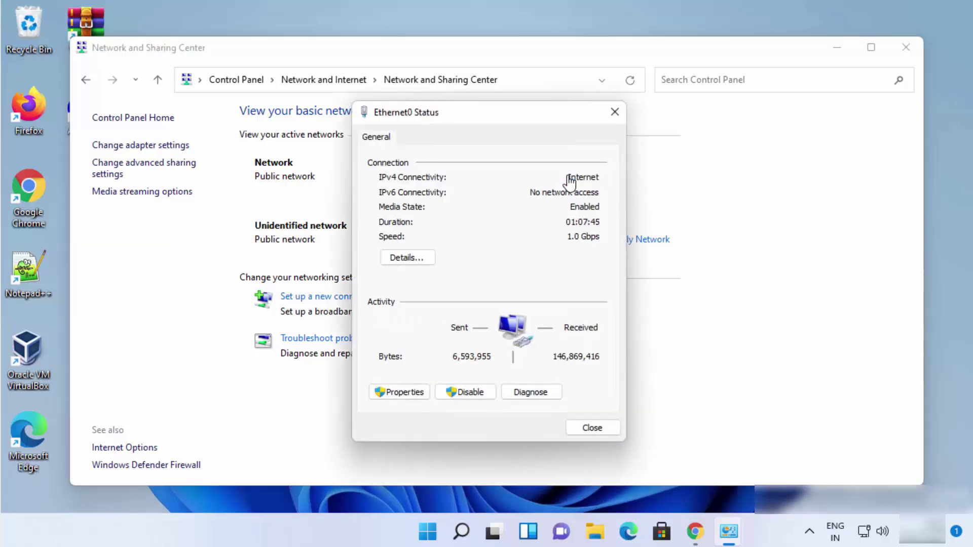
left_click(403, 393)
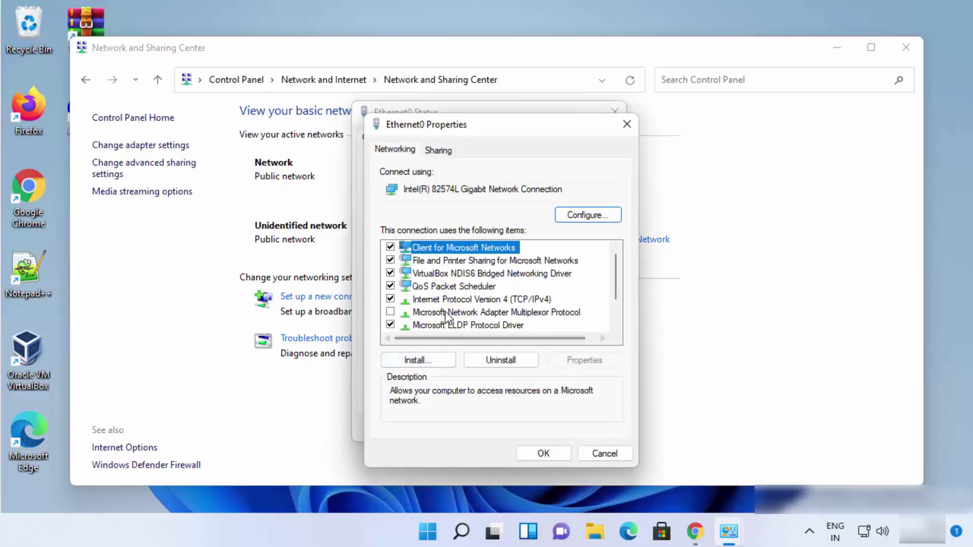
left_click(440, 301)
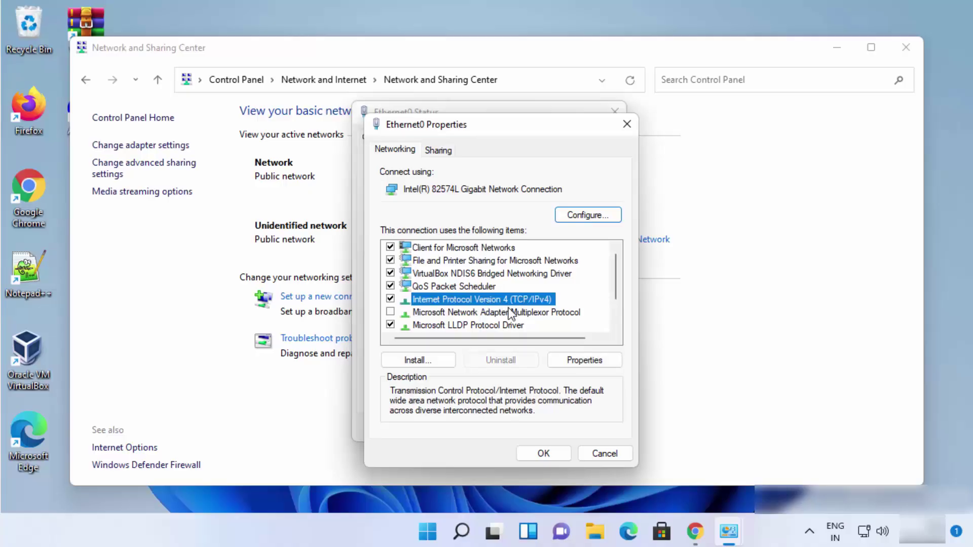
left_click(579, 361)
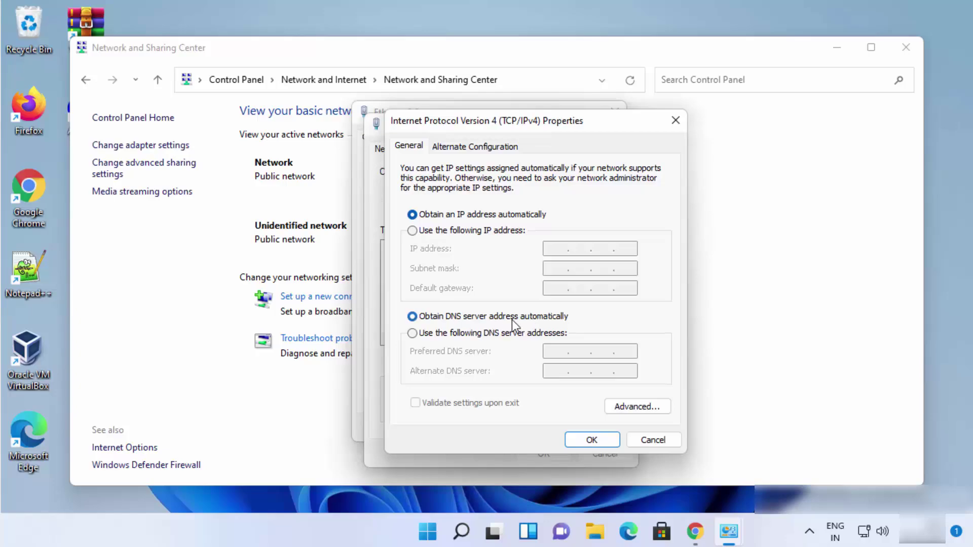
left_click(413, 333)
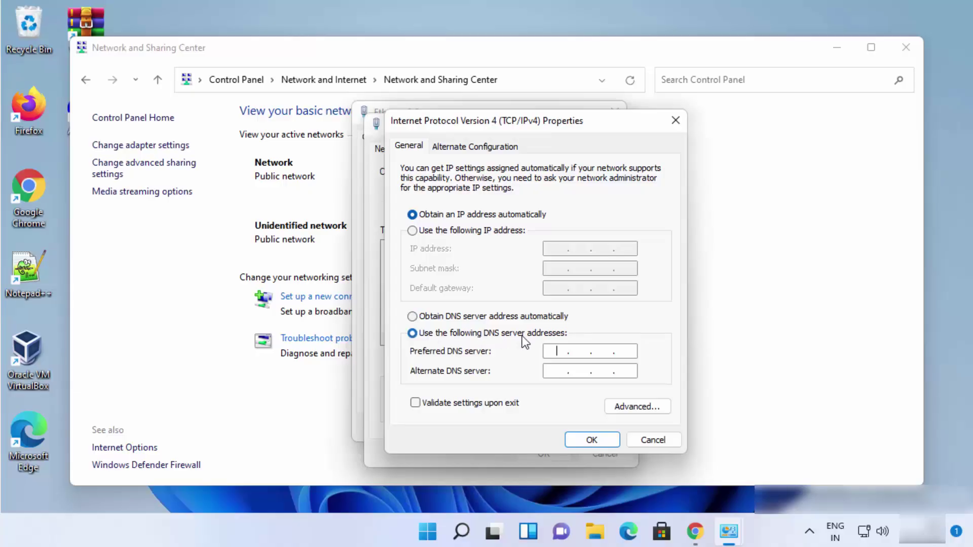
left_click(695, 531)
left_click(210, 234)
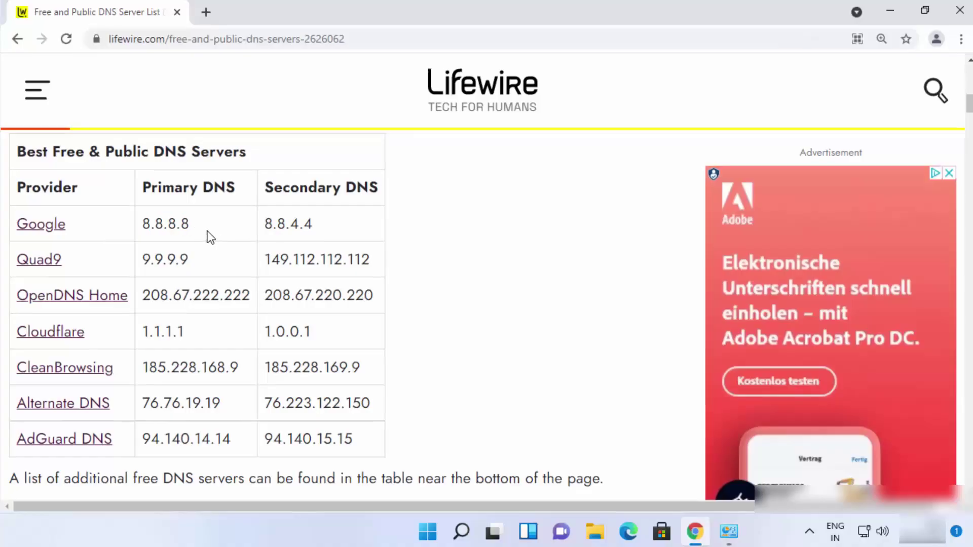
left_click_drag(185, 224, 144, 221)
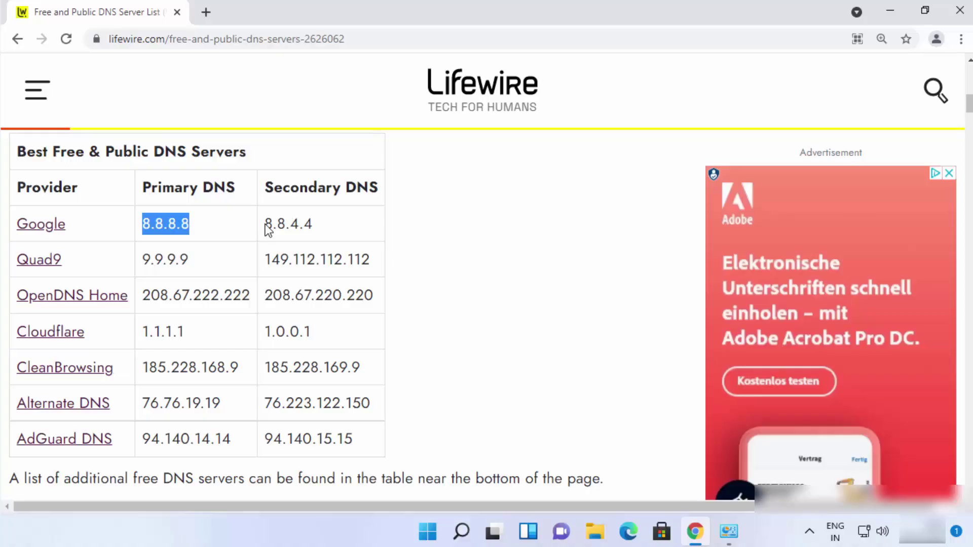
left_click(888, 11)
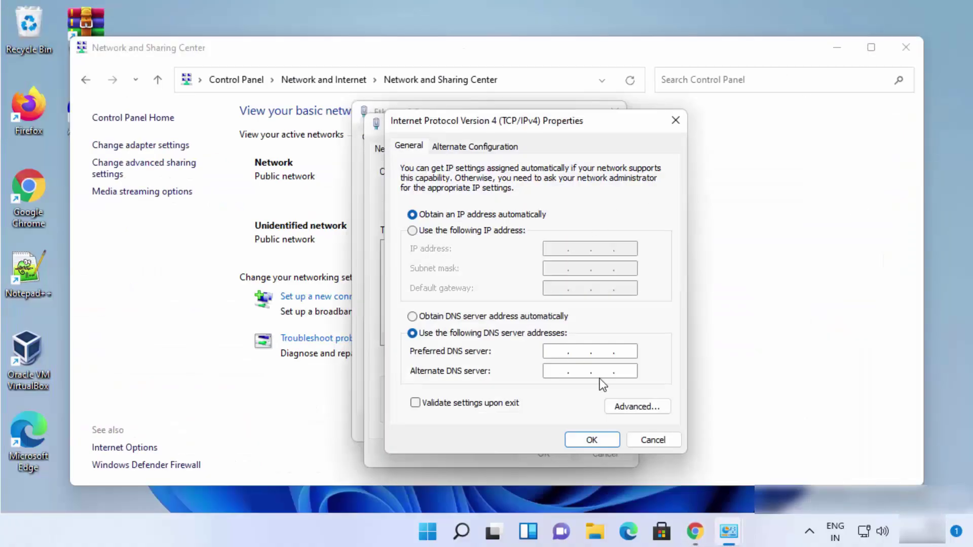
Enter 8.8.8.8 as preferred and 8.8.4.4 as alternate DNS server and confirm.
type("8.8.8.8")
left_click(562, 377)
type("8.8.4.4")
left_click(591, 441)
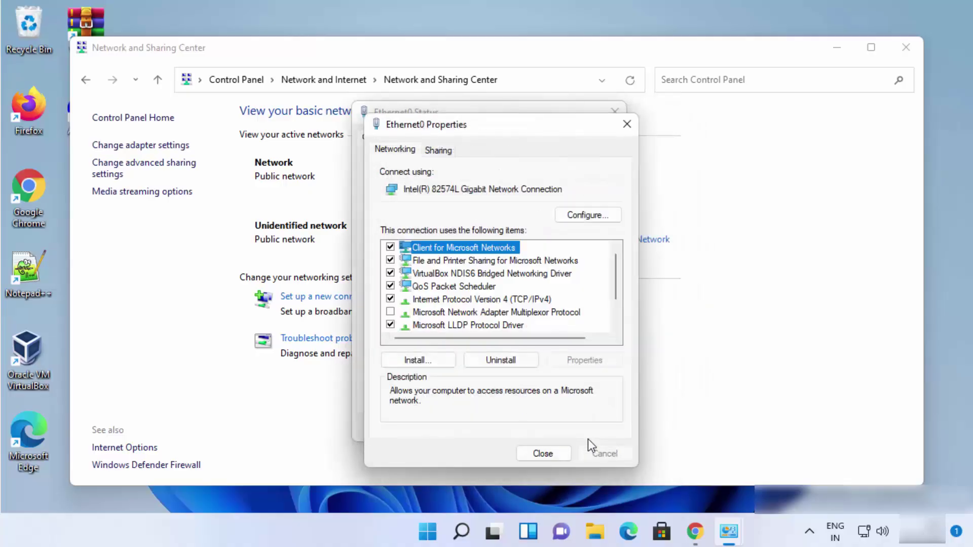
Close the Ethernet0 properties, status window and Network and Sharing Center.
left_click(555, 454)
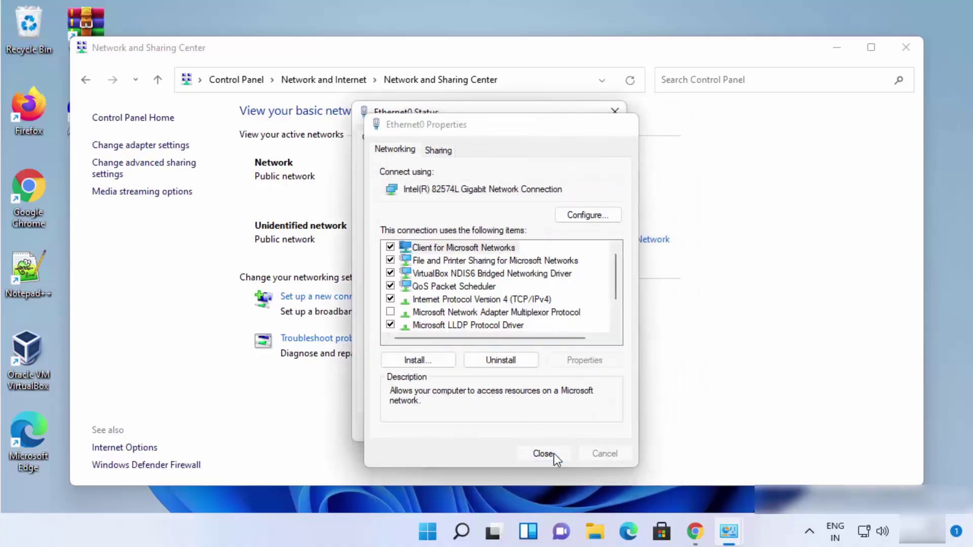
left_click(580, 429)
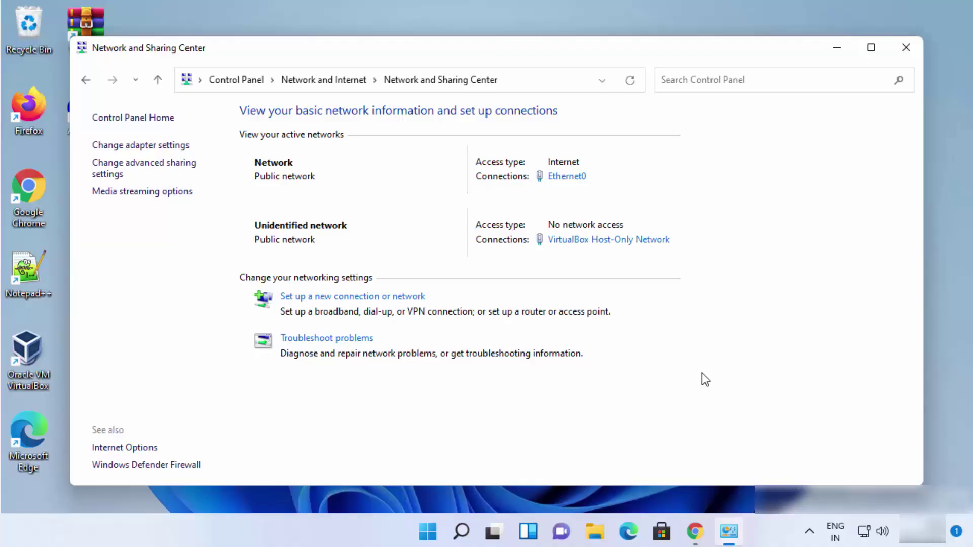
left_click(903, 54)
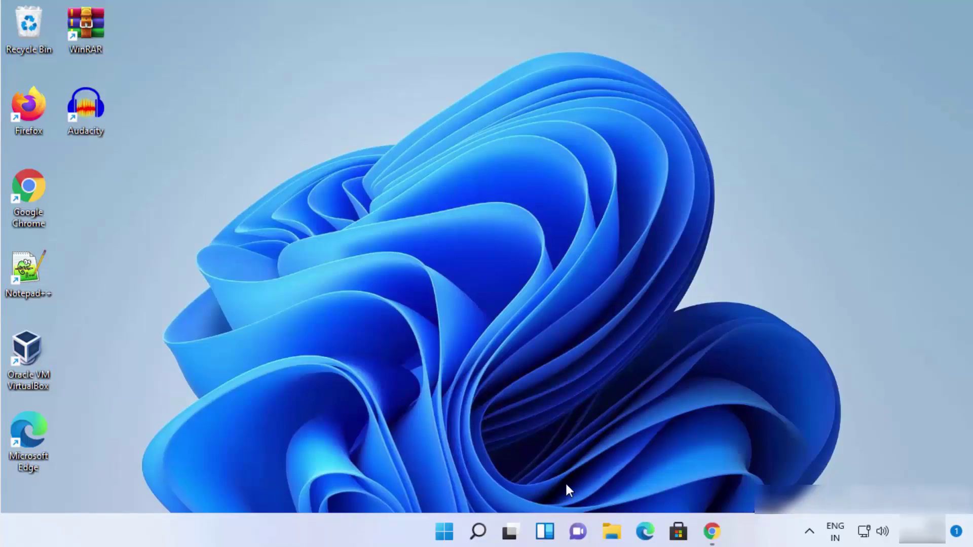
Launch Settings via search and open Network & internet's Advanced network settings adapter list.
left_click(476, 532)
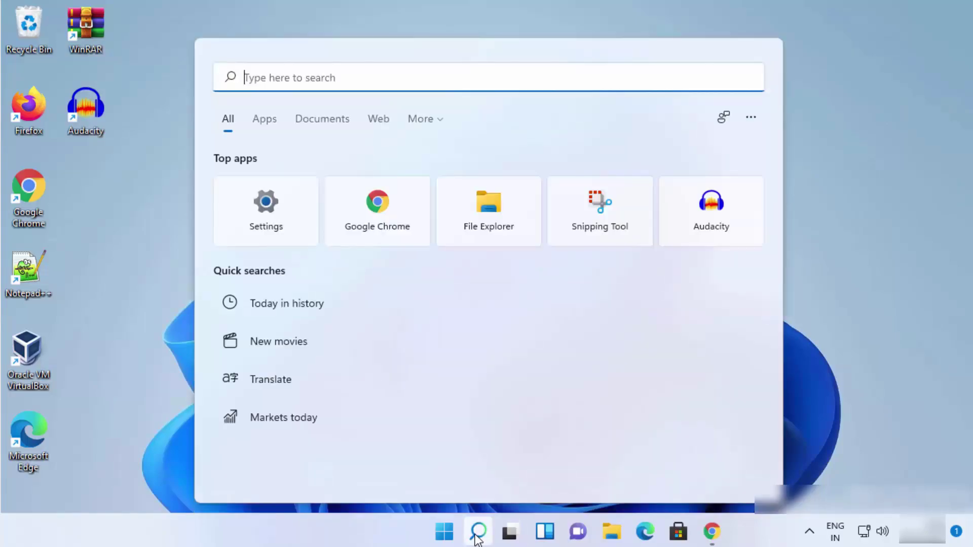
type("s")
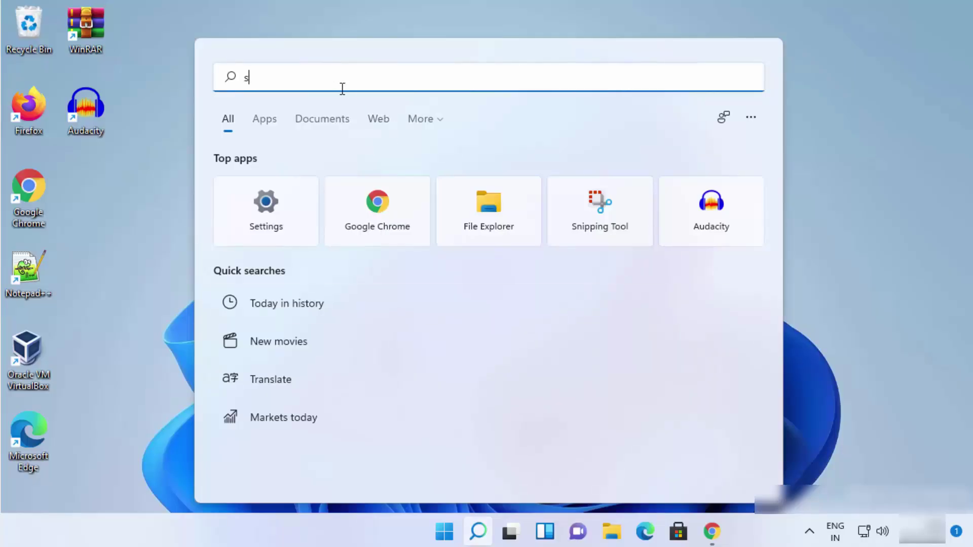
type("etting")
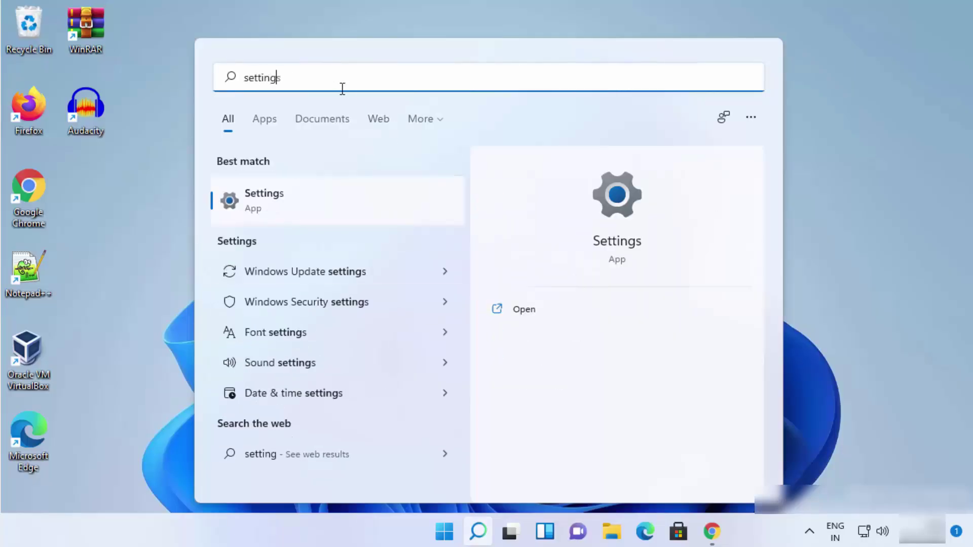
left_click(268, 207)
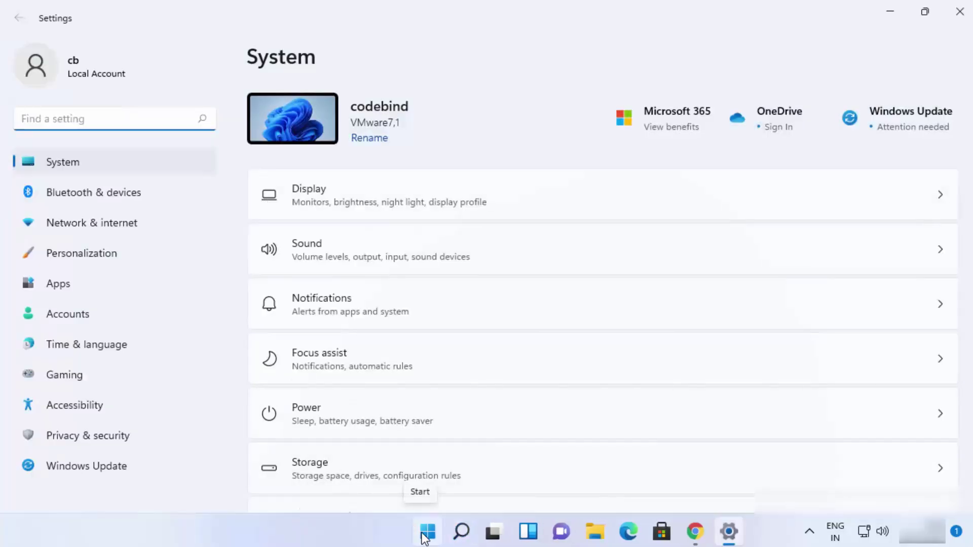
right_click(425, 537)
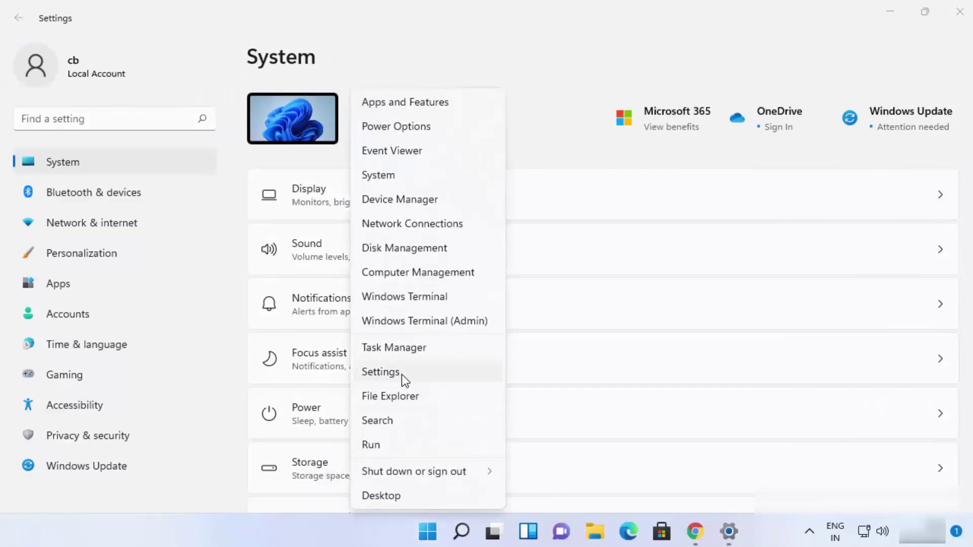
left_click(576, 147)
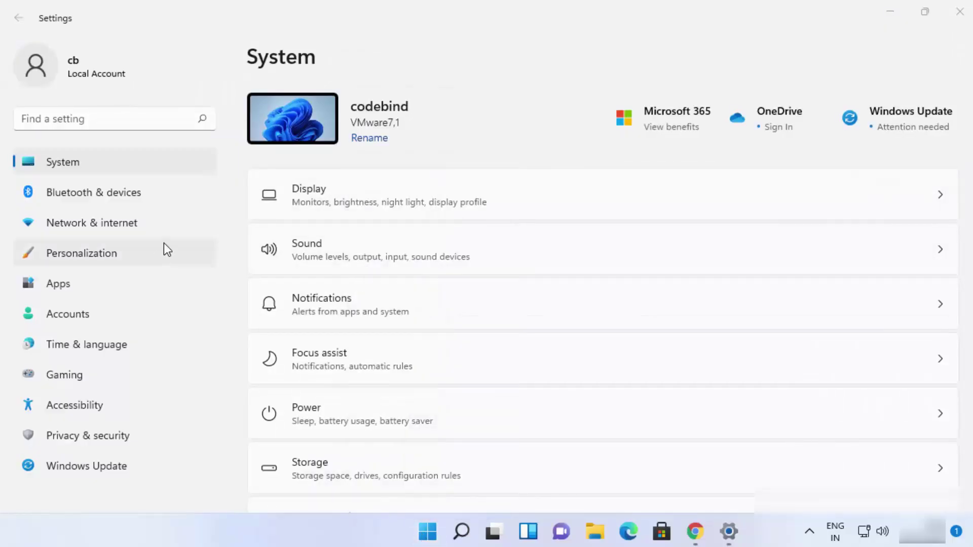
left_click(97, 233)
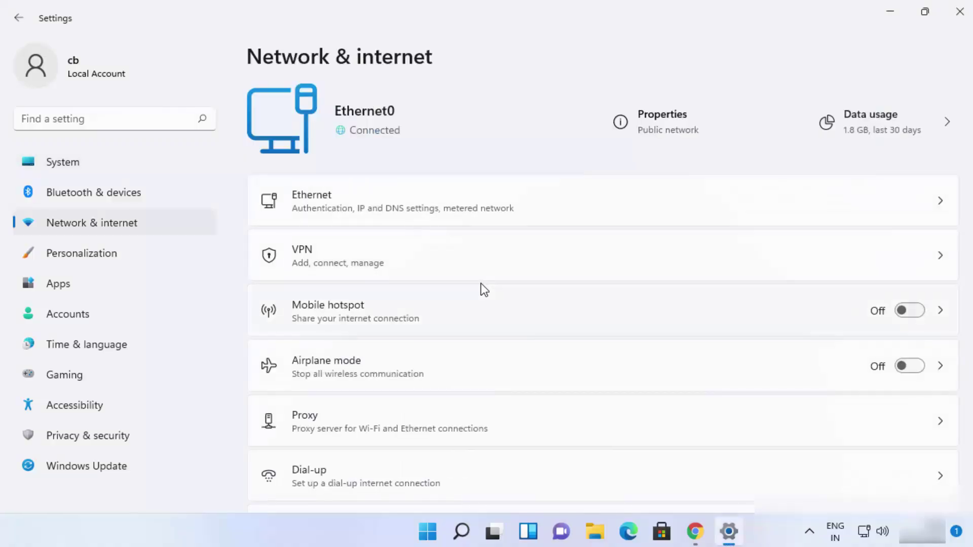
scroll(487, 267, "down", 3)
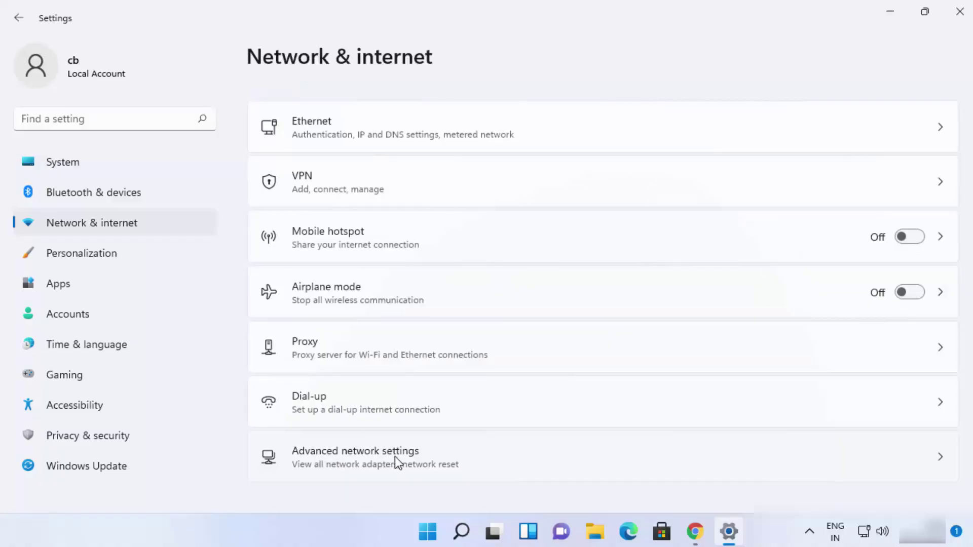
left_click(395, 455)
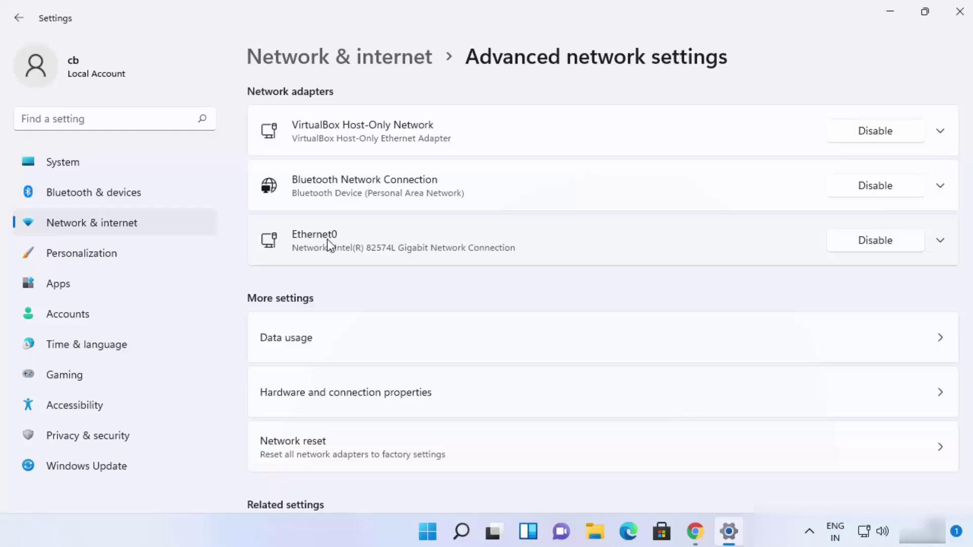
Expand Ethernet0, view its additional properties, and edit the DNS server assignment showing 8.8.8.8/8.8.4.4.
left_click(386, 245)
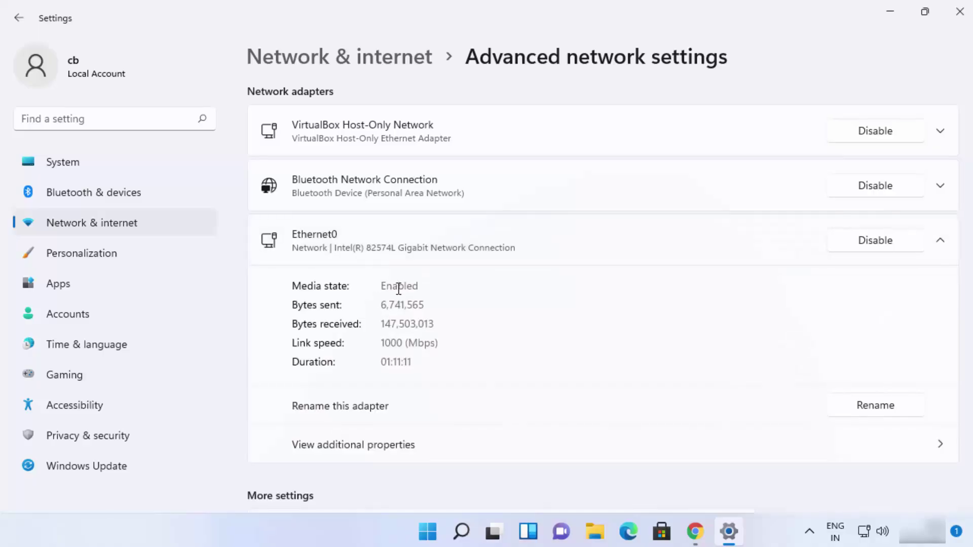
scroll(398, 289, "down", 3)
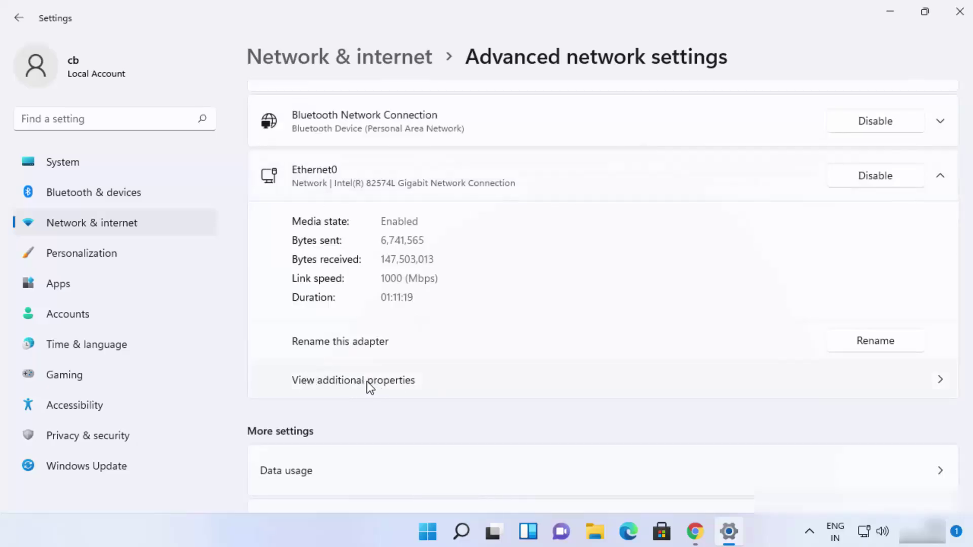
left_click(413, 385)
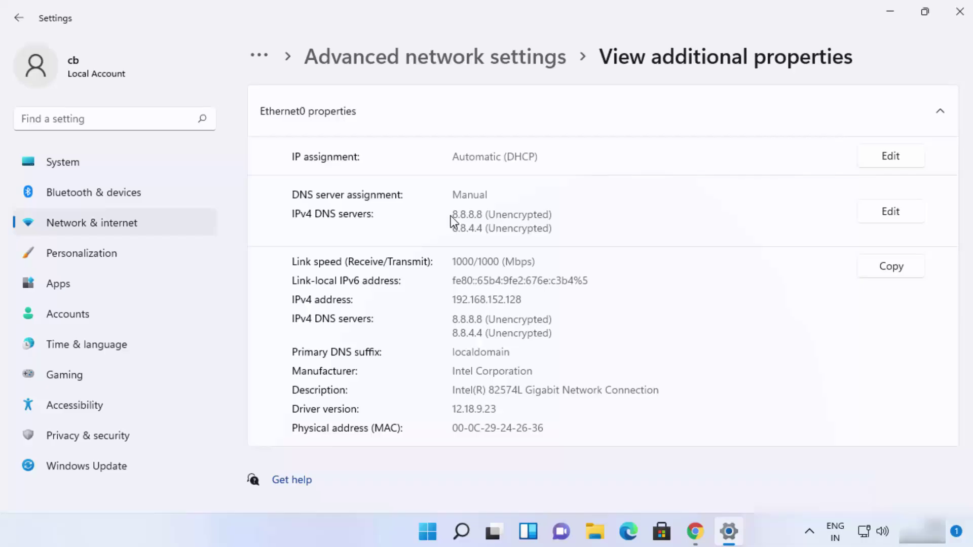
left_click_drag(453, 215, 483, 216)
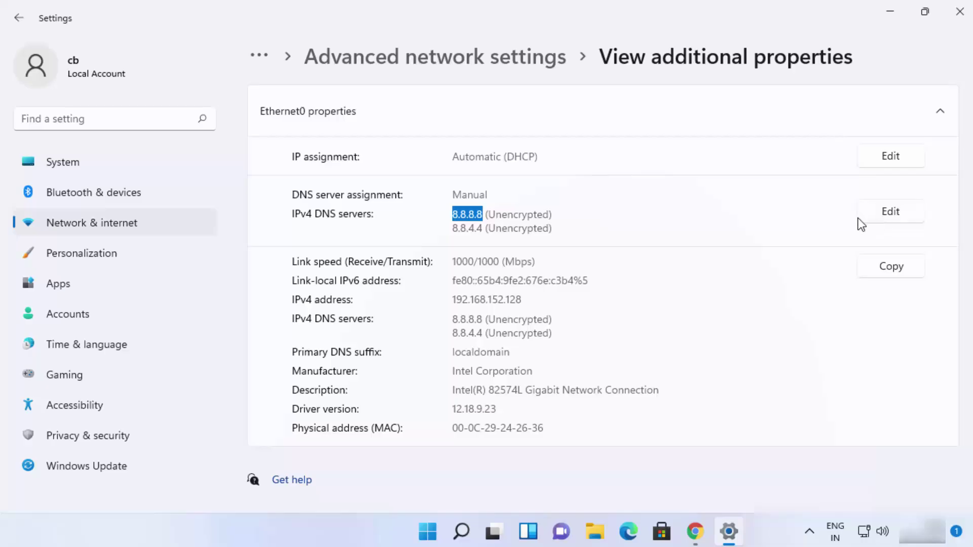
left_click(879, 217)
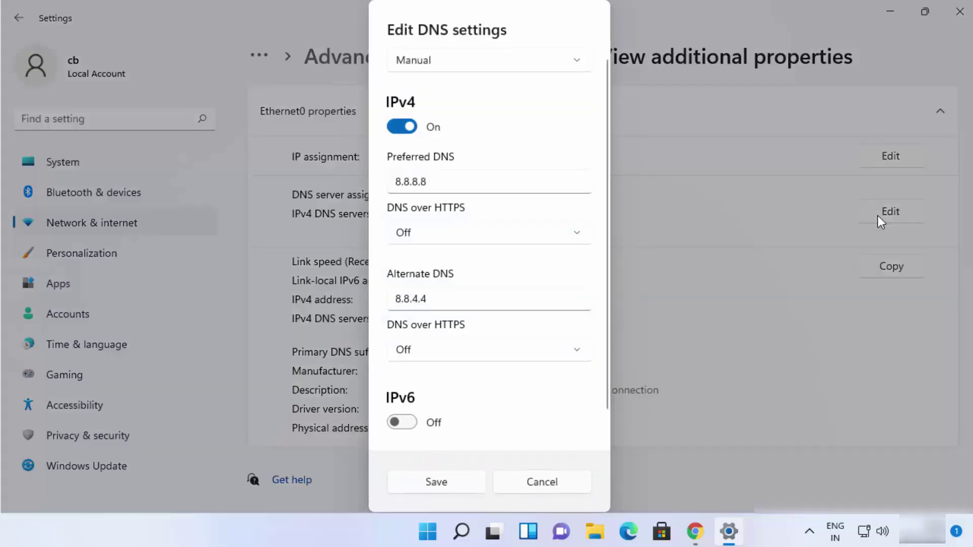
left_click(694, 532)
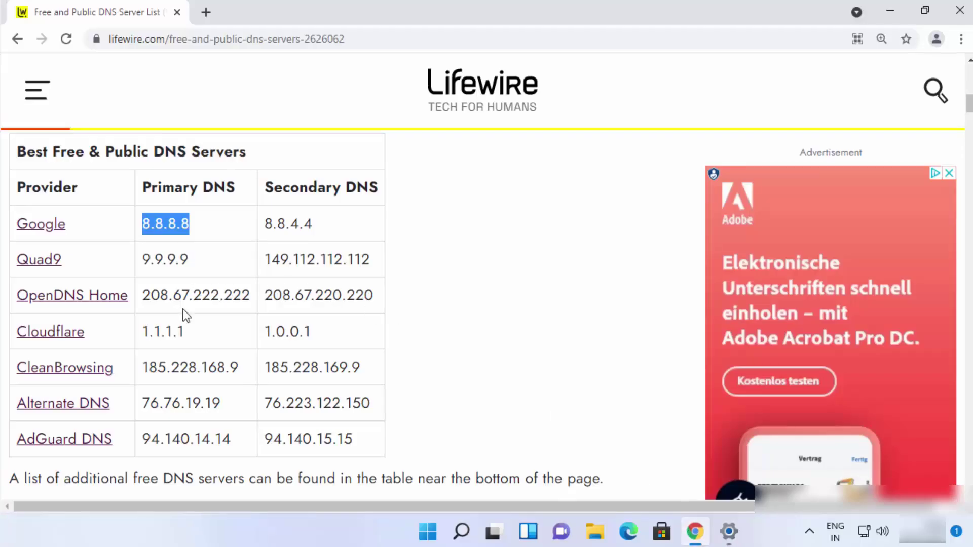
left_click_drag(142, 331, 202, 337)
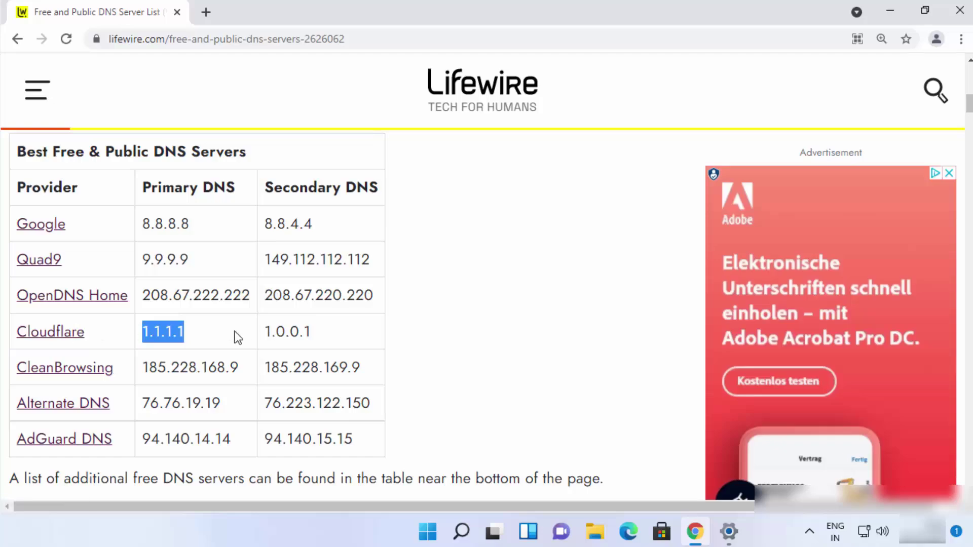
double_click(299, 332)
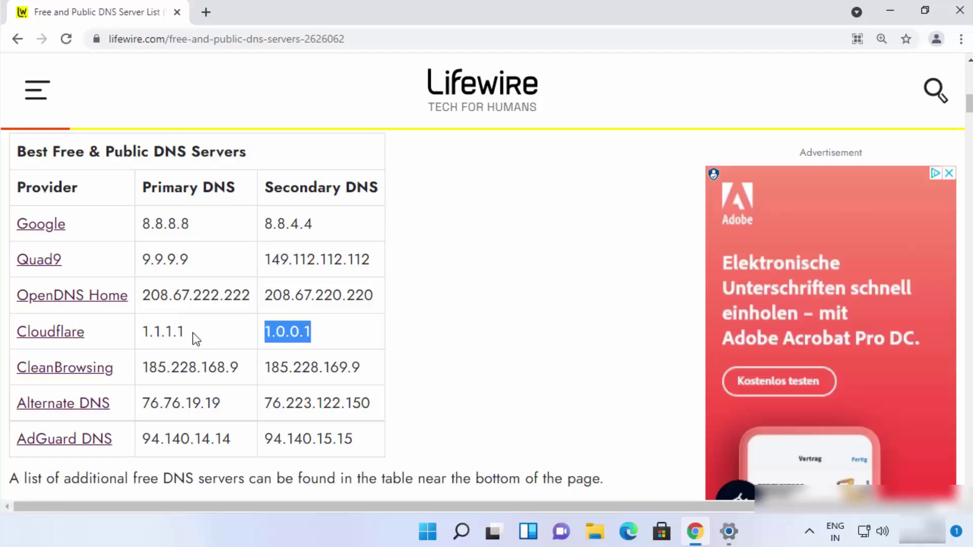
left_click(158, 337)
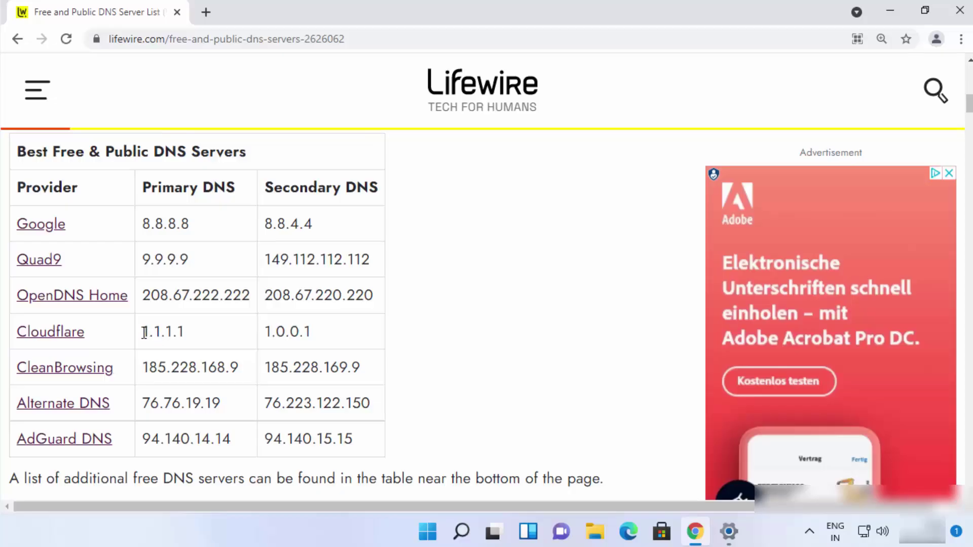
left_click_drag(144, 332, 183, 332)
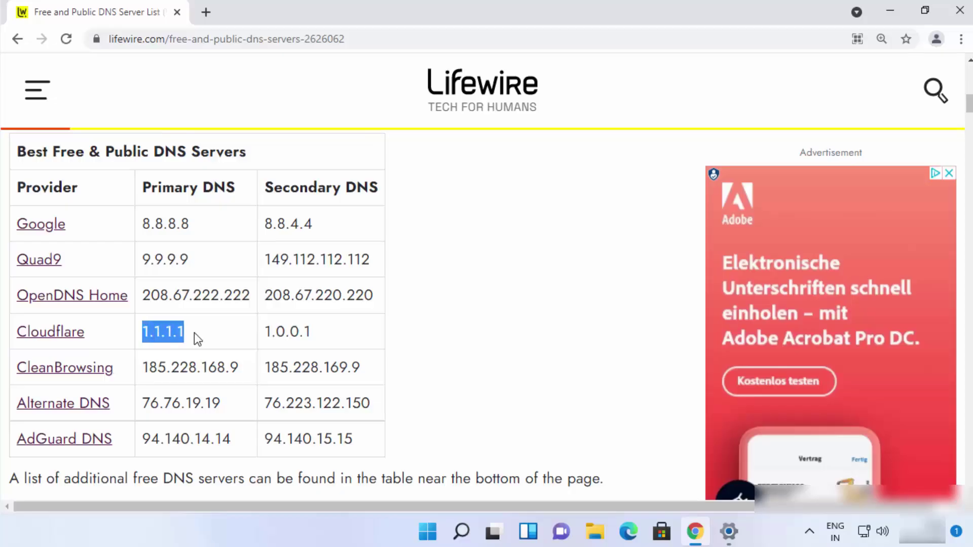
left_click(272, 334)
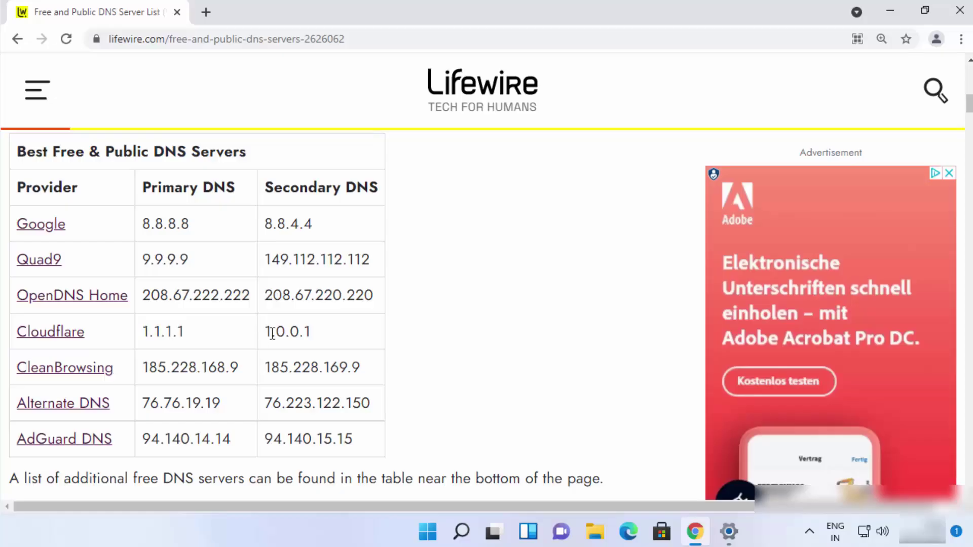
left_click(728, 531)
left_click(434, 183)
Replace the preferred DNS with 1.1.1.1 and alternate with 1.0.0.1, then save.
key("ctrl+a")
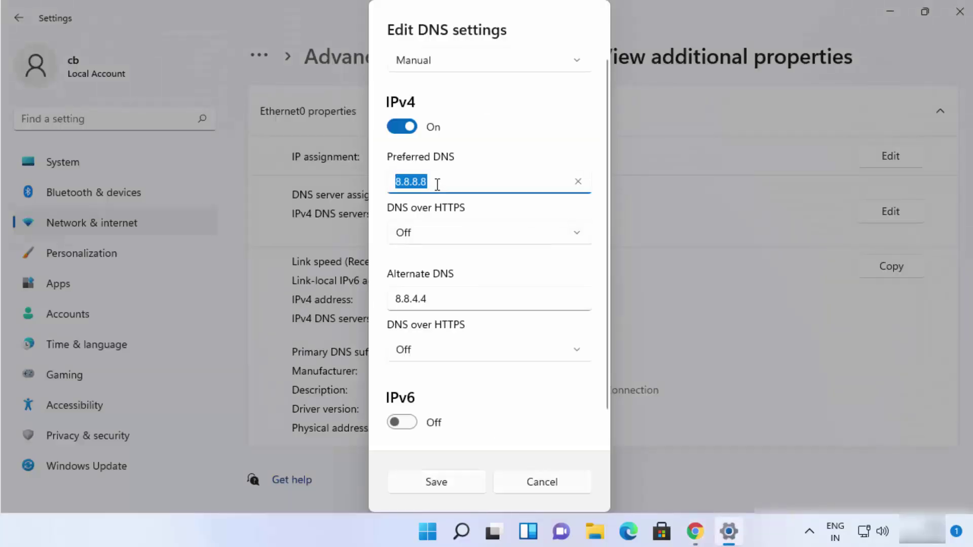
type("1.1.1.1")
left_click(452, 297)
key("ctrl+a")
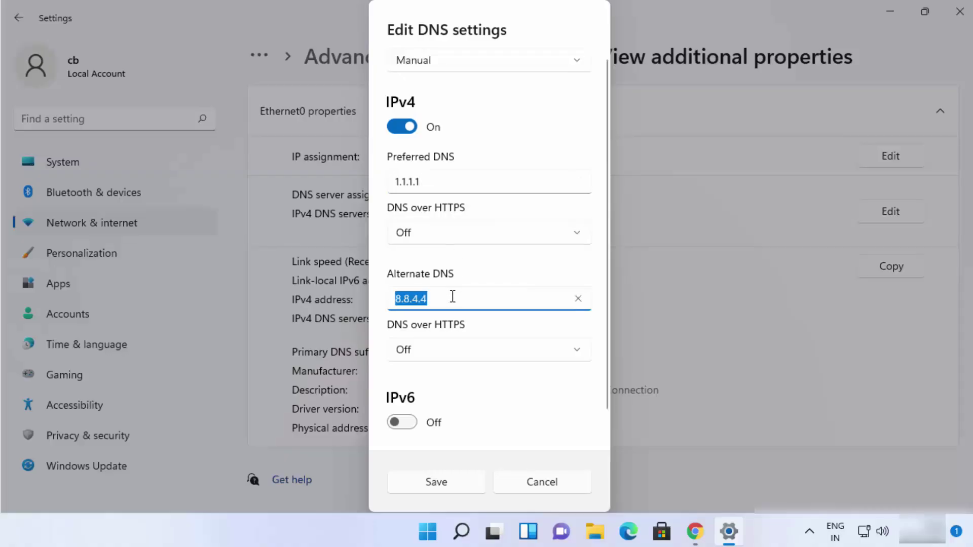
type("1.0")
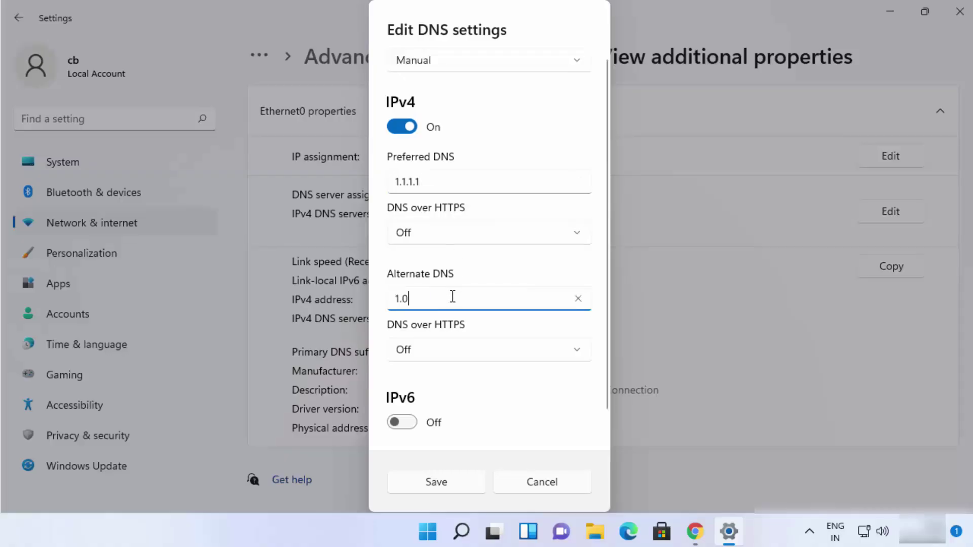
type(".0.1")
left_click(463, 485)
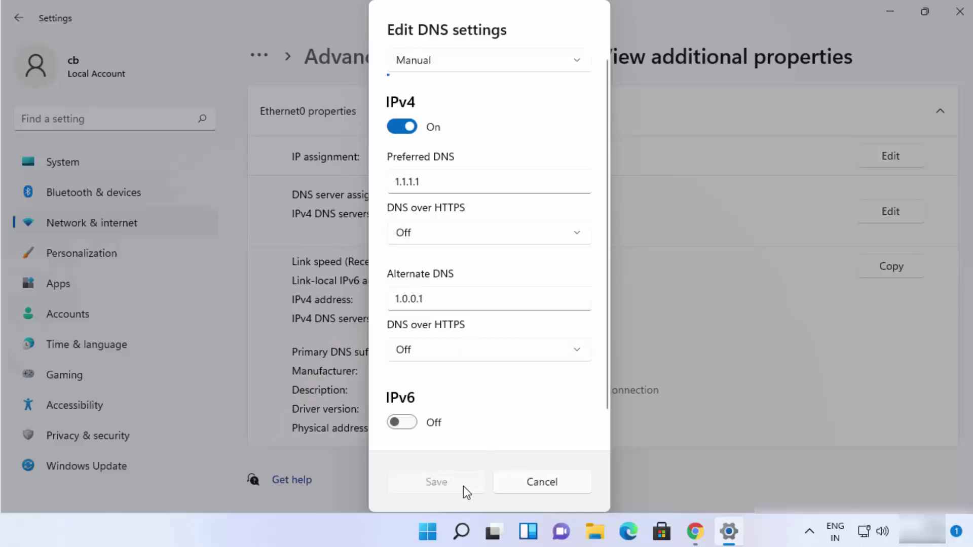